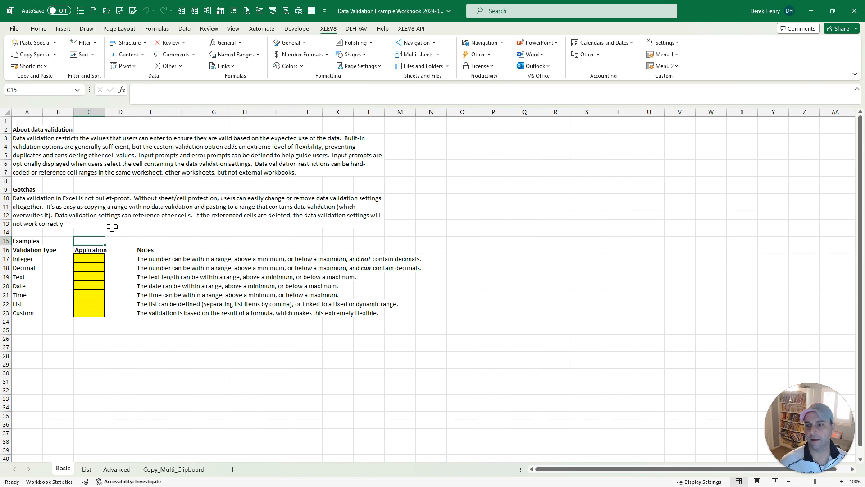
Step: Enter 55 in the Integer example C17 after 46 is rejected by the rule
click(78, 258)
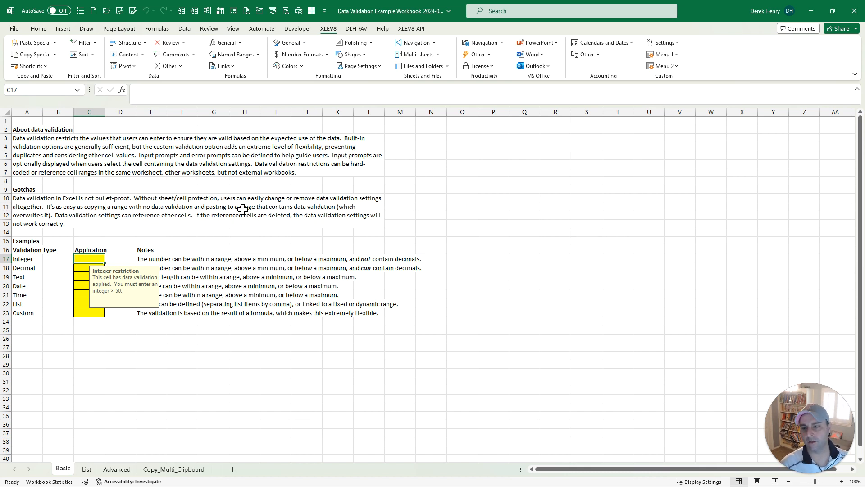
text(46)
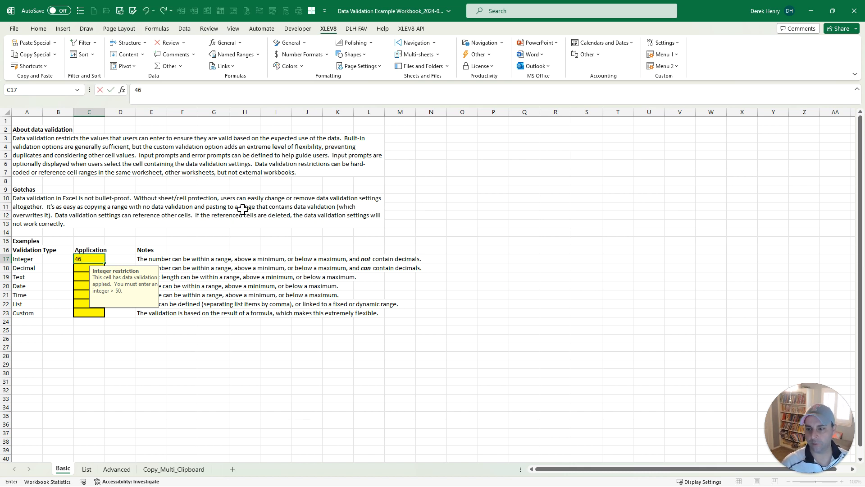
key(Return)
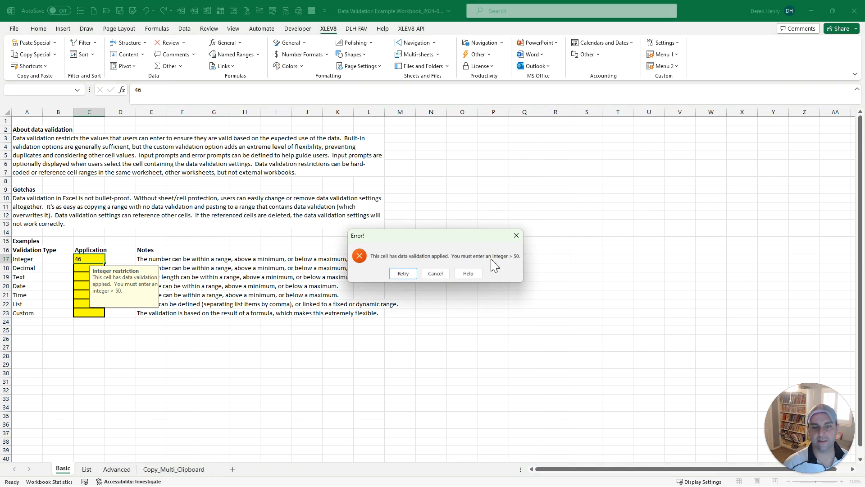
click(435, 274)
text(50)
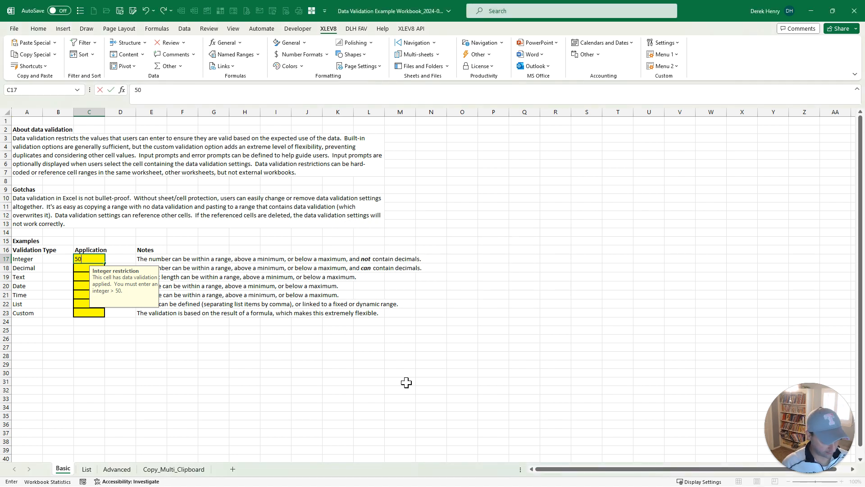
key(BackSpace)
text(5)
key(Return)
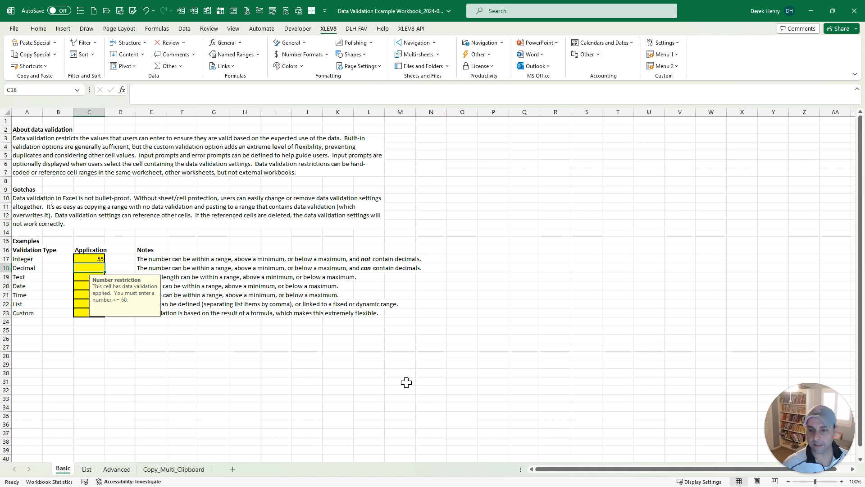
Step: Confirm 55.5 is refused as a whole number, keeping 55 in C17
key(Up)
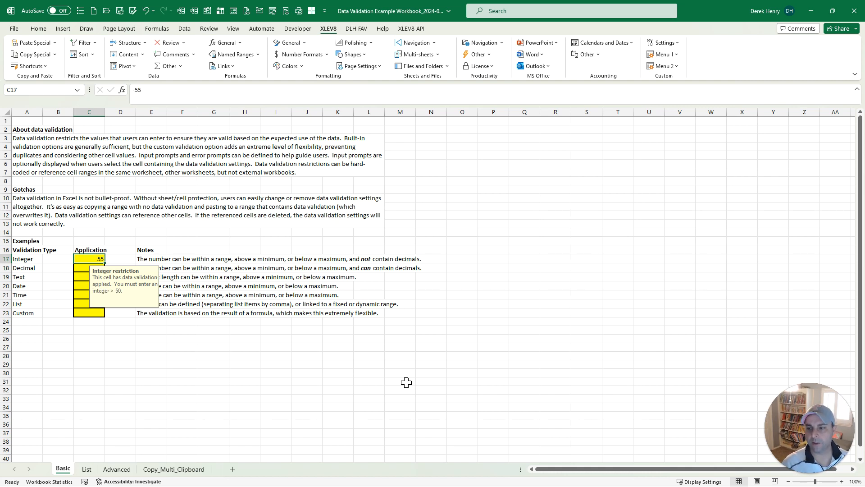
text(55.5)
key(Return)
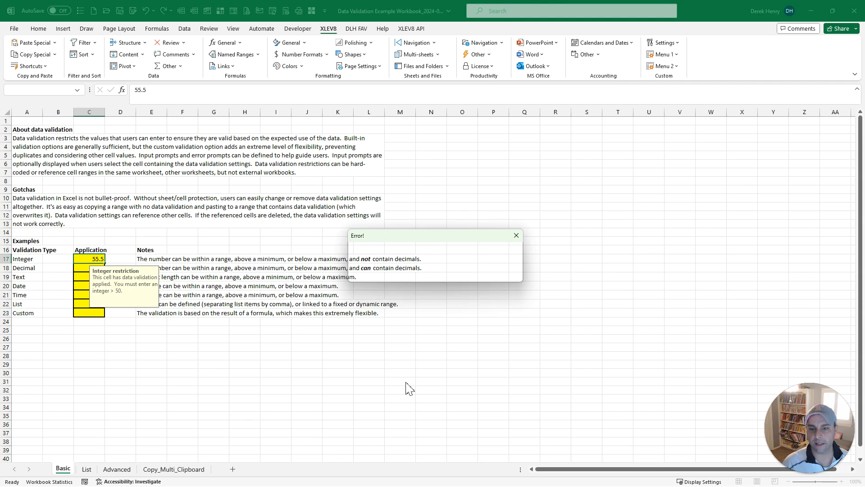
key(Escape)
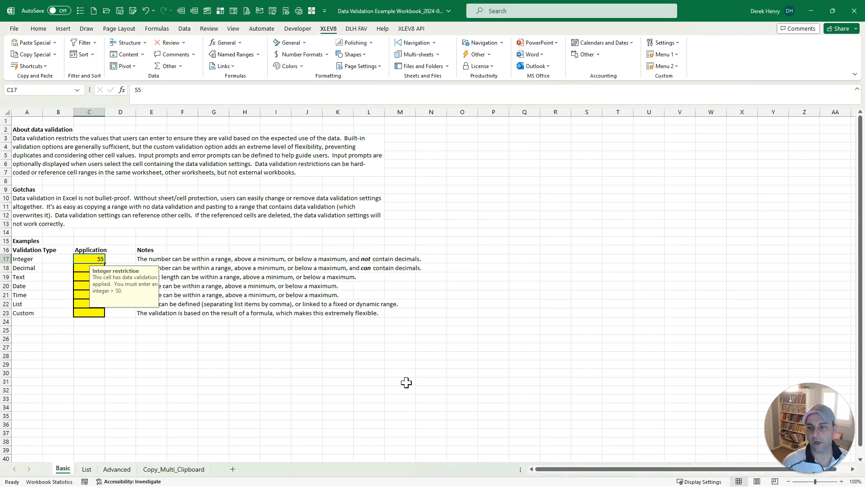
key(Down)
Step: Enter 55.5 in the Decimal example, then lengthen the rejected three-letter Text entry until accepted
text(55.5)
key(Return)
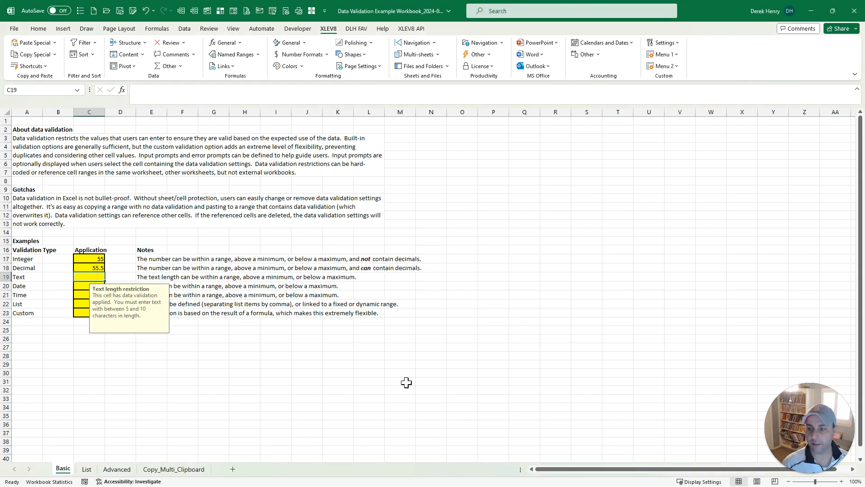
text(Jim)
key(Return)
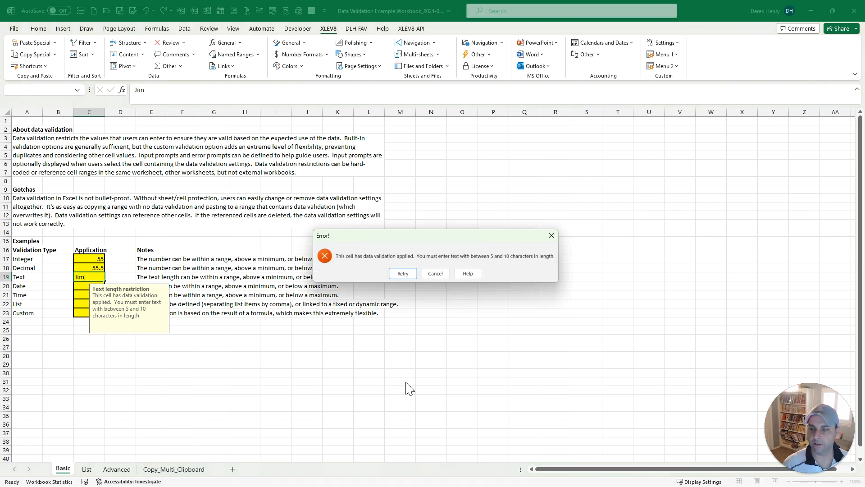
key(Return)
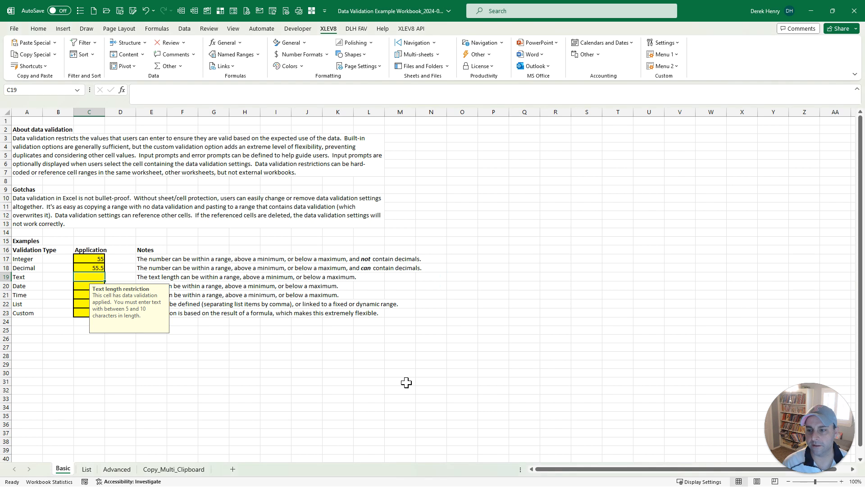
text(bo)
key(Return)
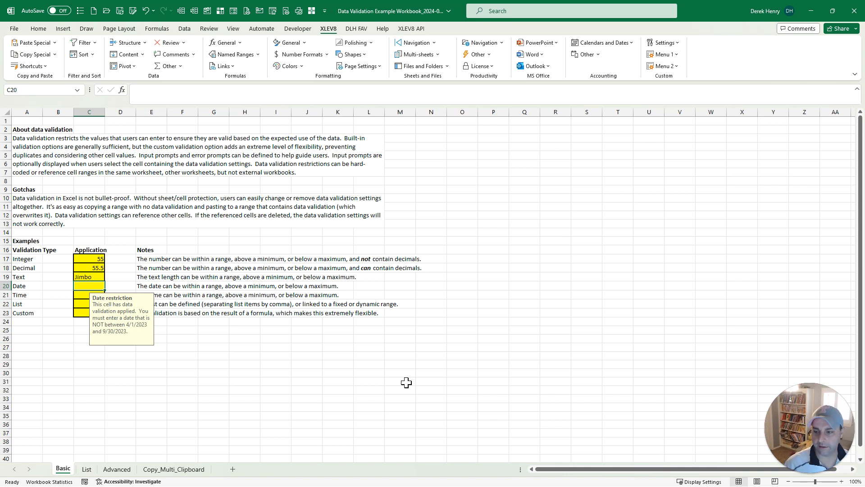
Step: Enter 3/1/2023 in the Date example after 4/30/2023 is rejected
text(4/30/2023)
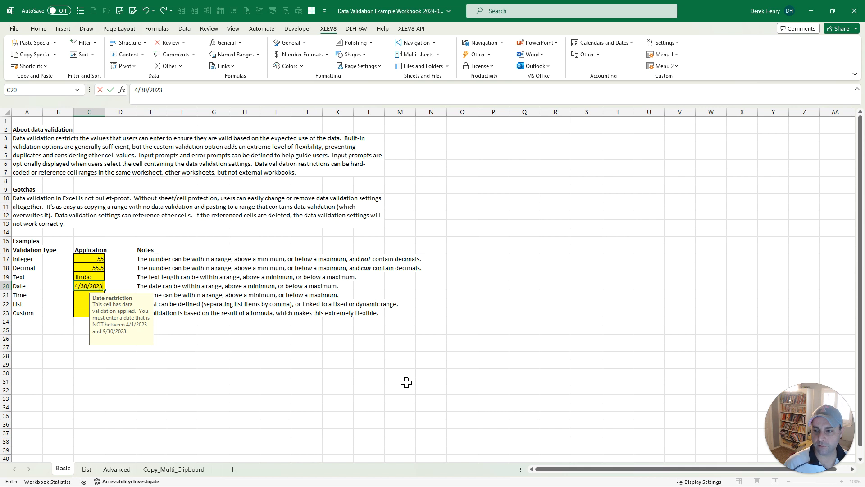
key(Return)
key(Return)
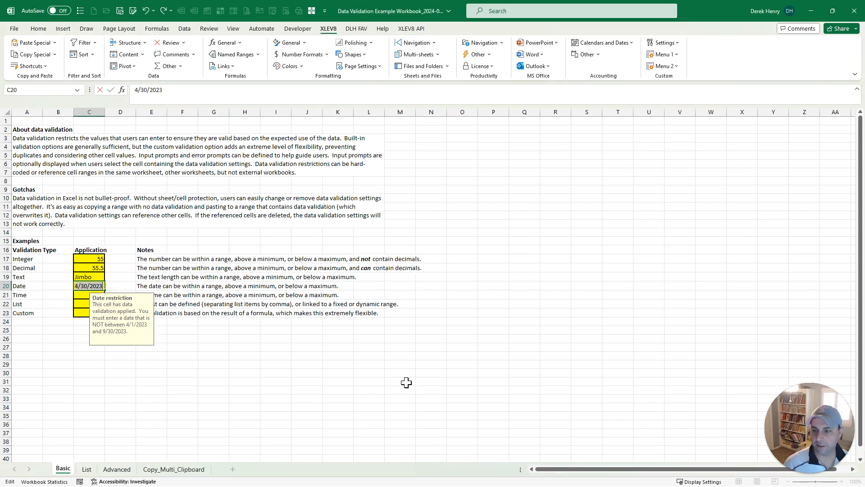
text(3/1/202)
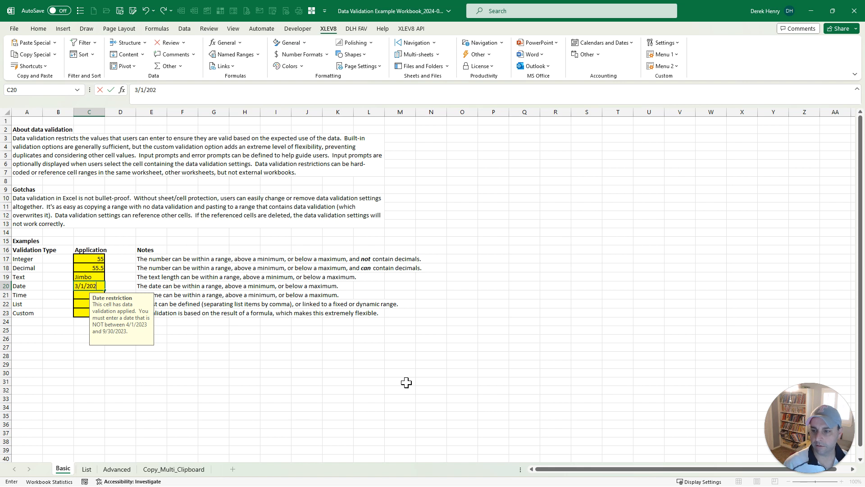
text(3)
key(Return)
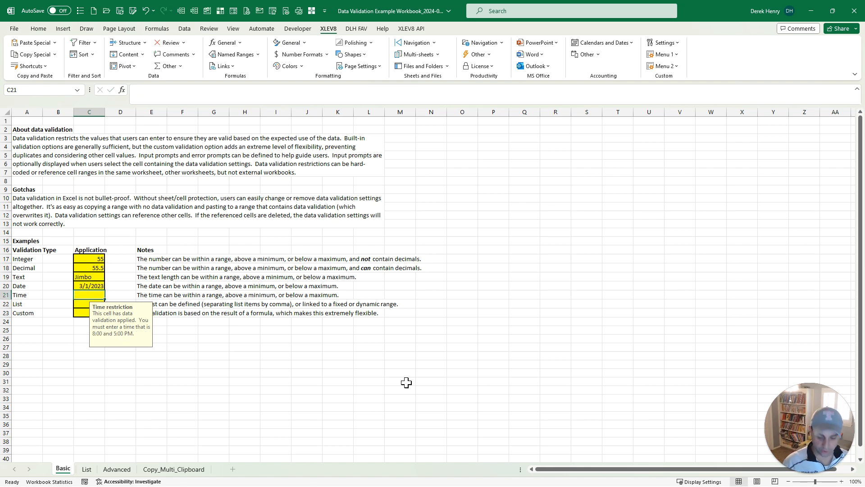
Step: Enter 4:00 PM in the Time example and choose Blue from the List example's dropdown
text(4:00 PM)
key(Return)
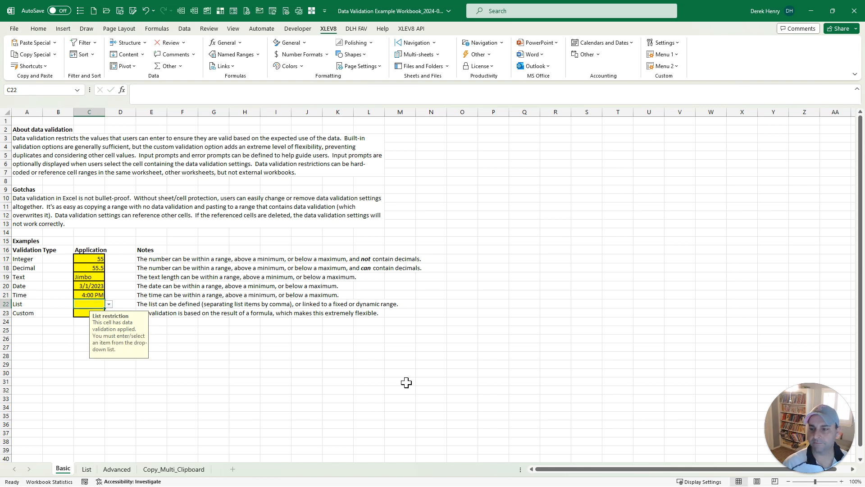
key(alt+Down)
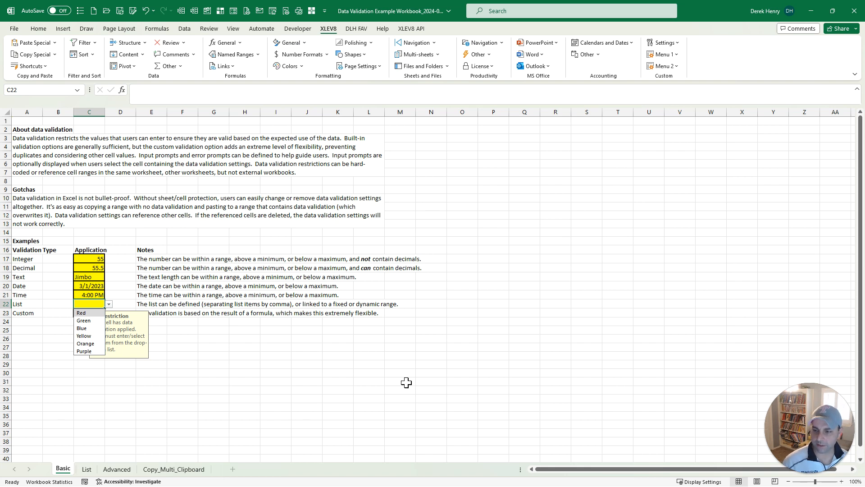
key(Escape)
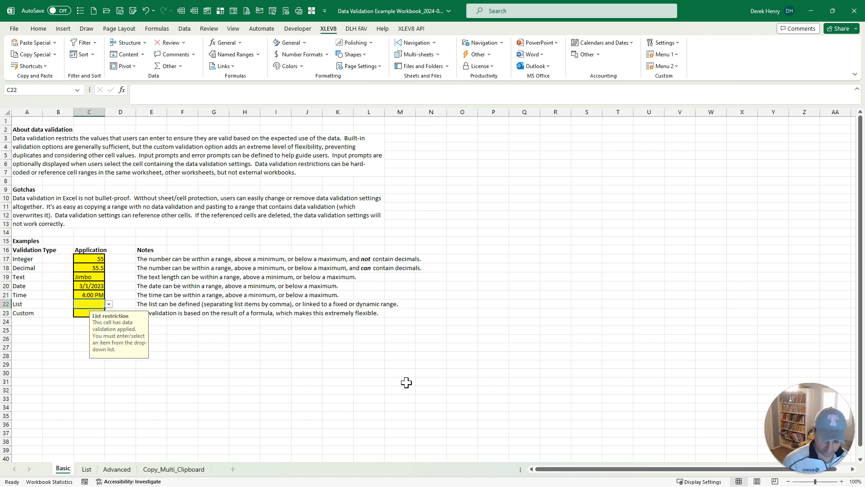
key(alt+Down)
key(Down)
key(Down)
key(Return)
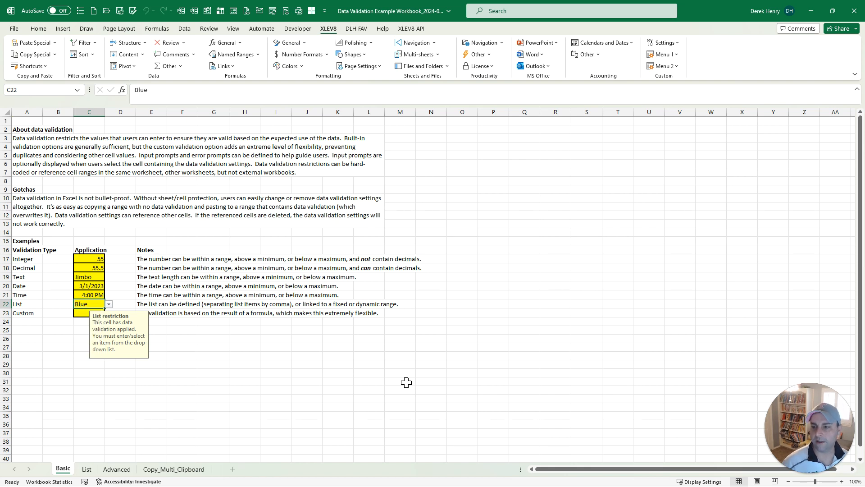
Step: Enter Red in the Custom example after a duplicate Blue is rejected
key(Down)
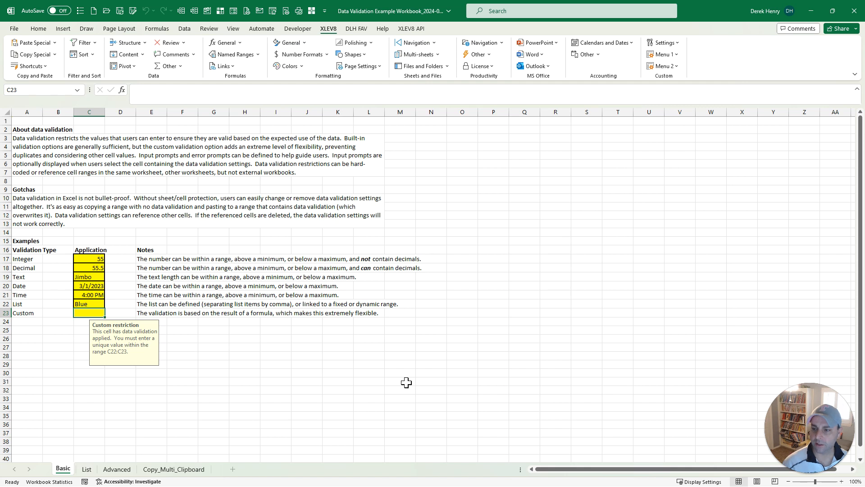
text(Blue)
key(Return)
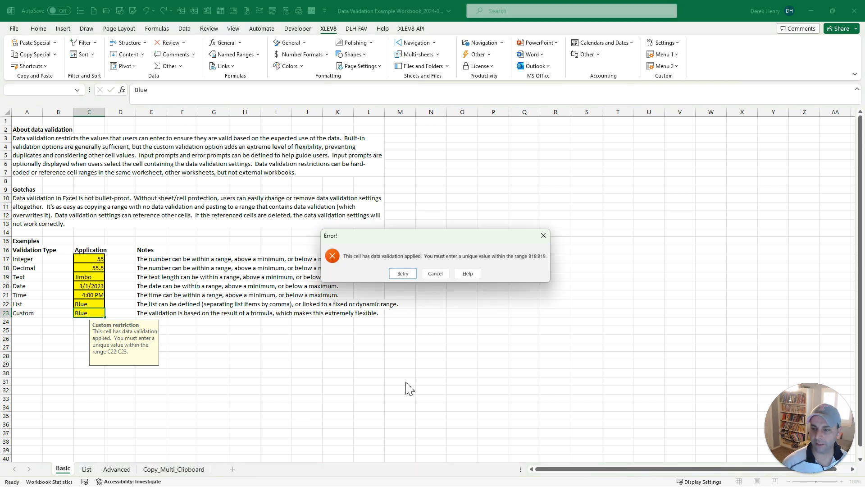
key(Tab)
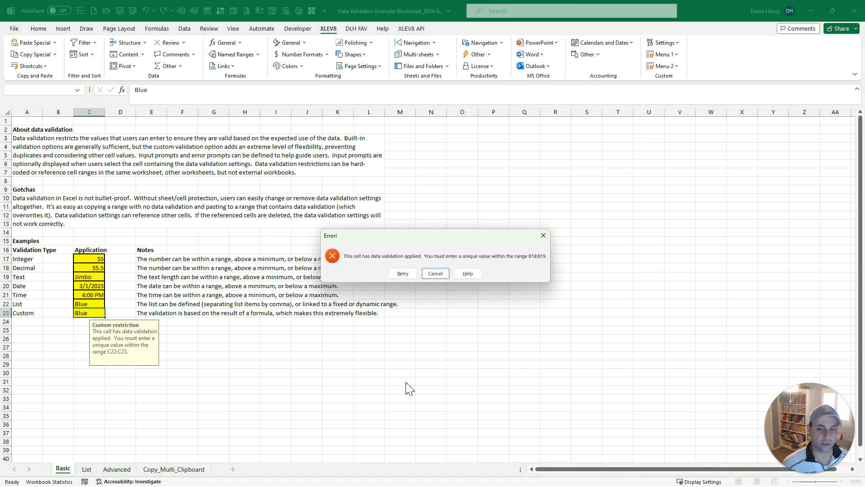
key(Return)
text(Red)
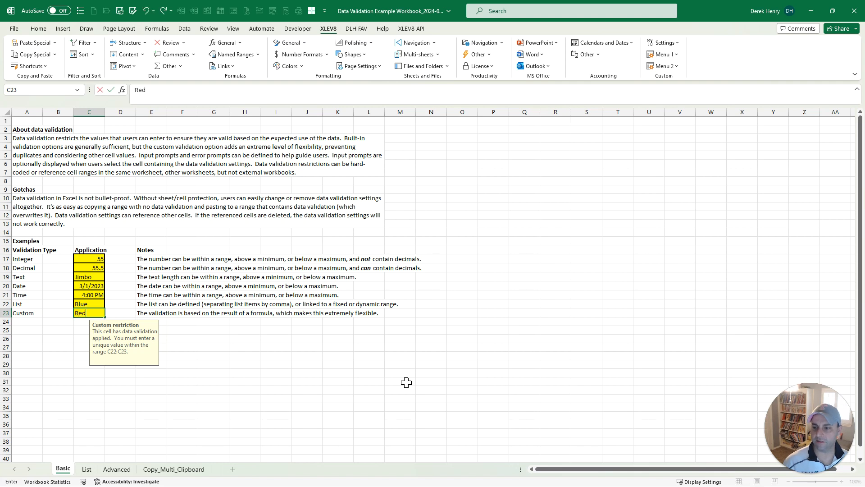
key(Return)
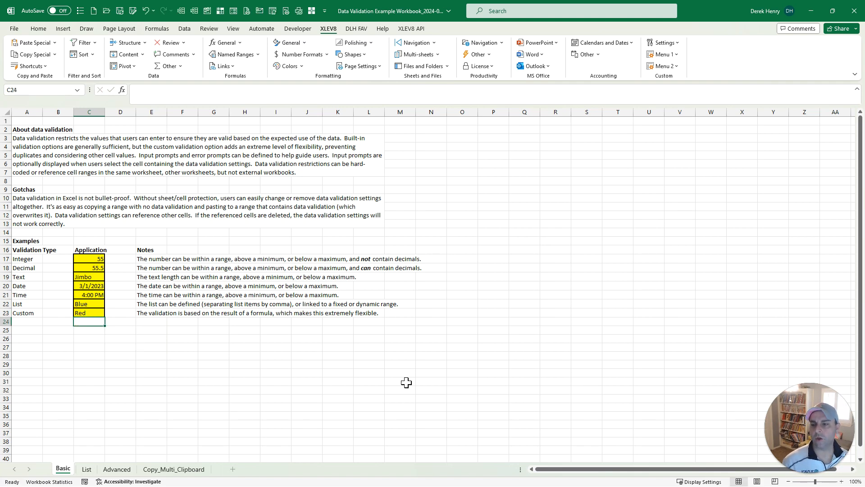
Step: Change C22 to Red via autocomplete, then go to the List sheet
key(Up)
key(Up)
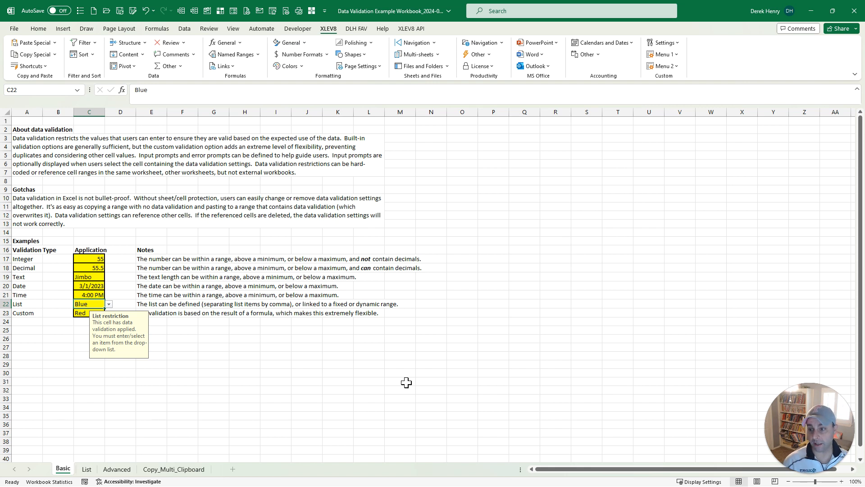
text(b)
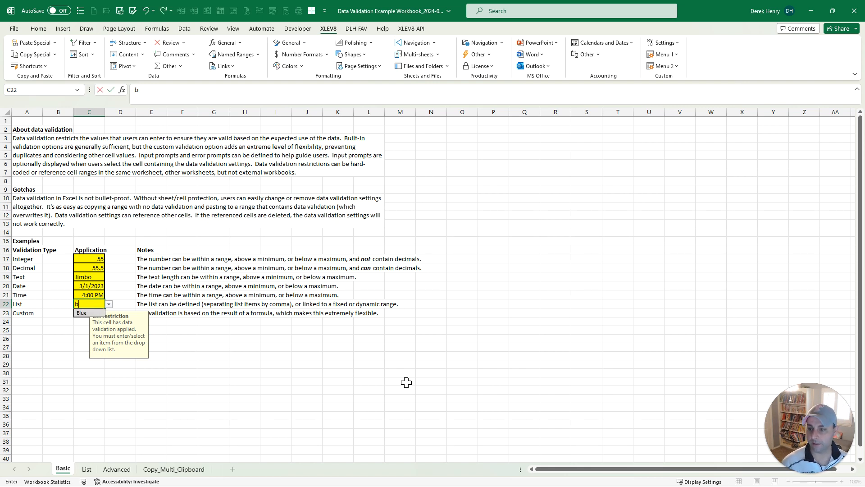
key(BackSpace)
text(r)
key(BackSpace)
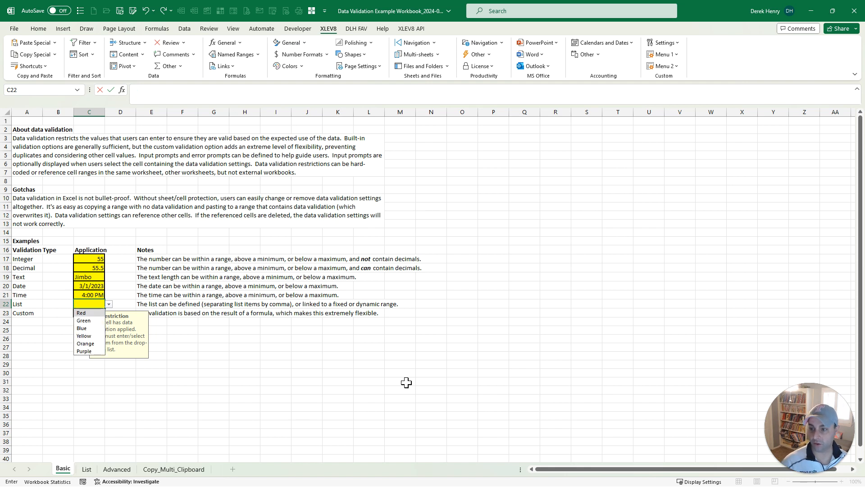
text(e)
key(Down)
key(Return)
key(Up)
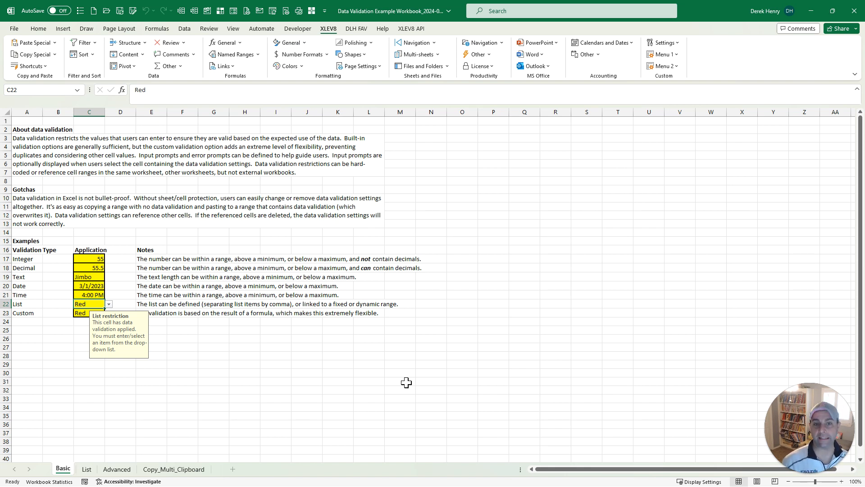
key(ctrl+Page_Down)
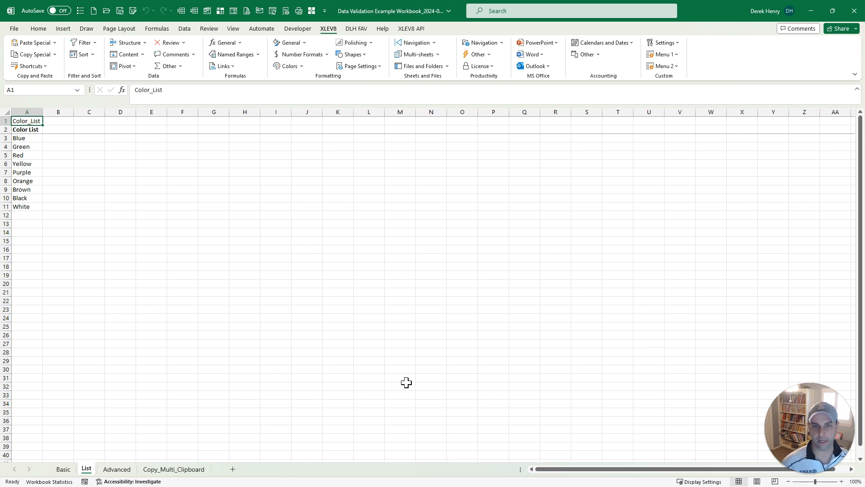
Step: Create the vertical dynamic named range Color_List with the Add Dynamic Named Range macro
key(ctrl+shift+c)
key(Return)
key(Down)
key(Down)
key(ctrl+shift+m)
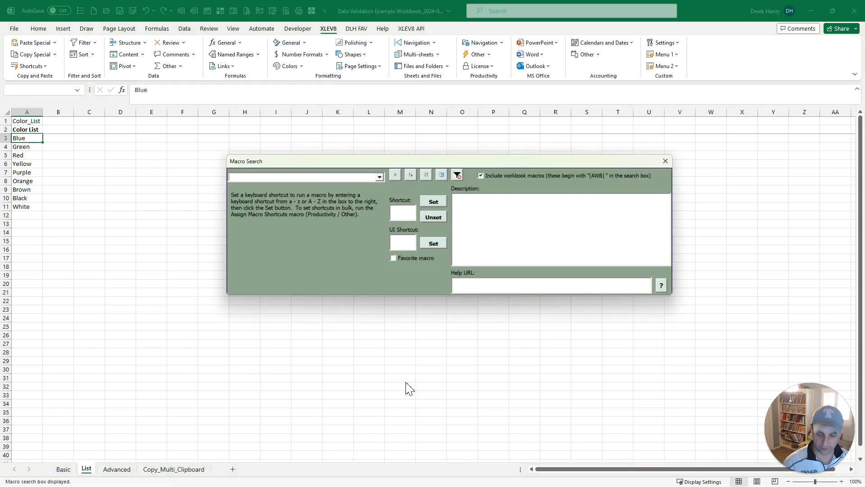
text(dyn)
key(Return)
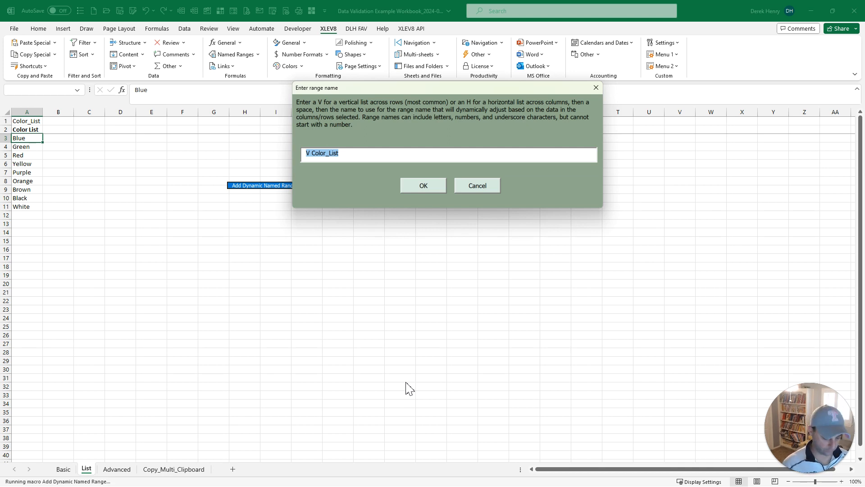
key(Return)
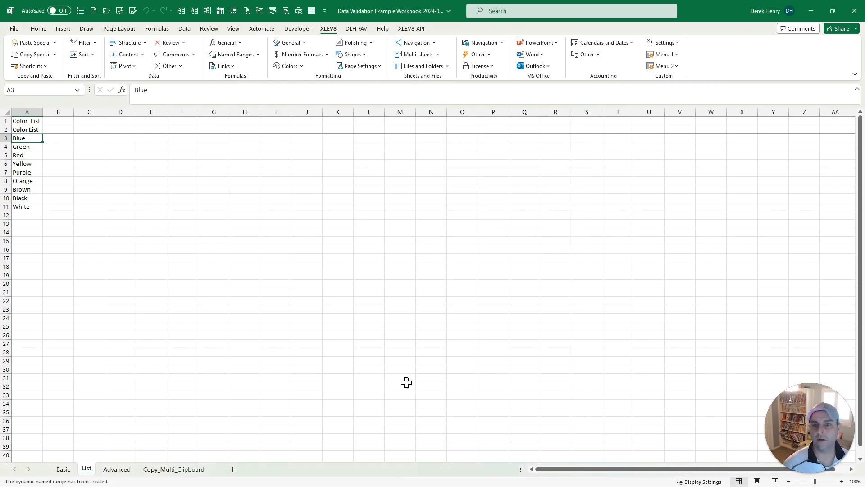
Step: Check Color_List's OFFSET/COUNTA definition in Name Manager, then return to the Basic sheet
click(157, 28)
click(275, 58)
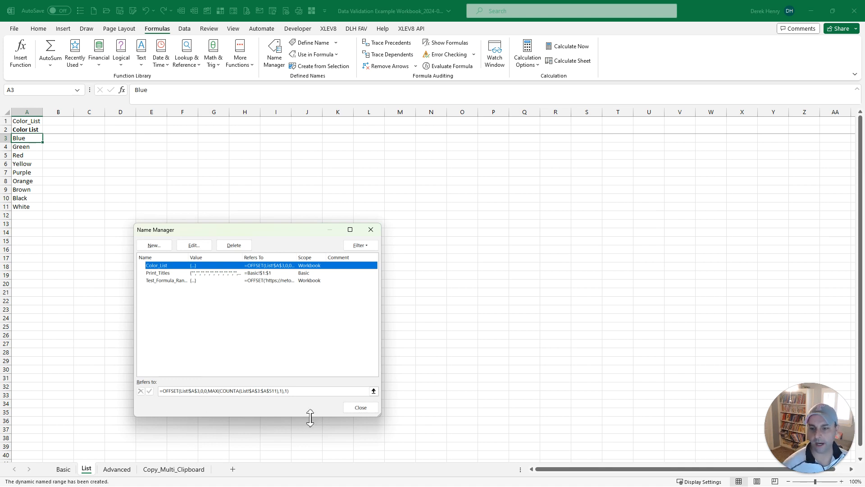
click(361, 408)
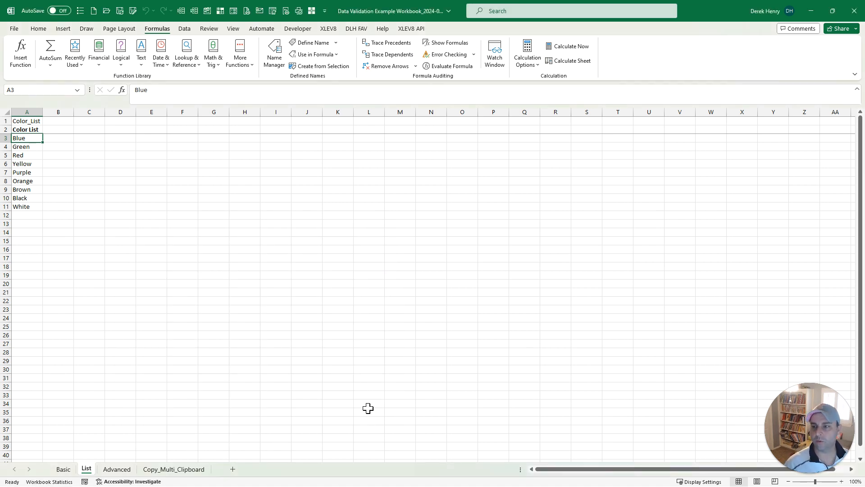
key(ctrl+Home)
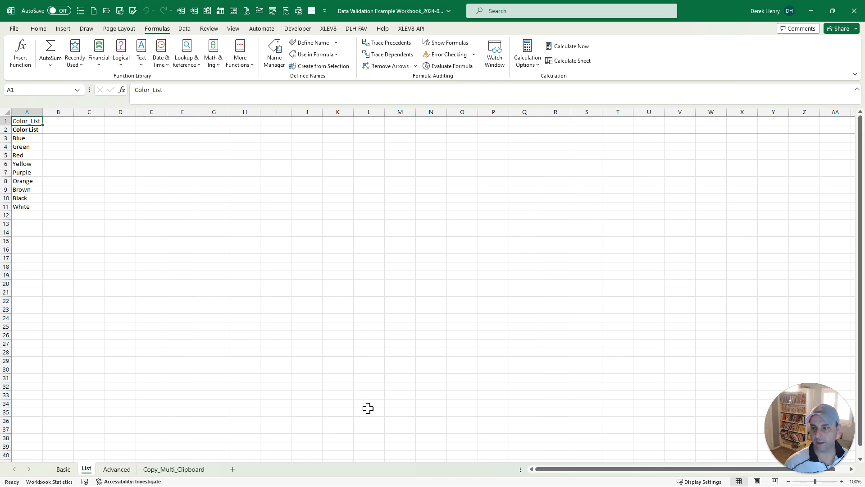
key(ctrl+shift+c)
key(Return)
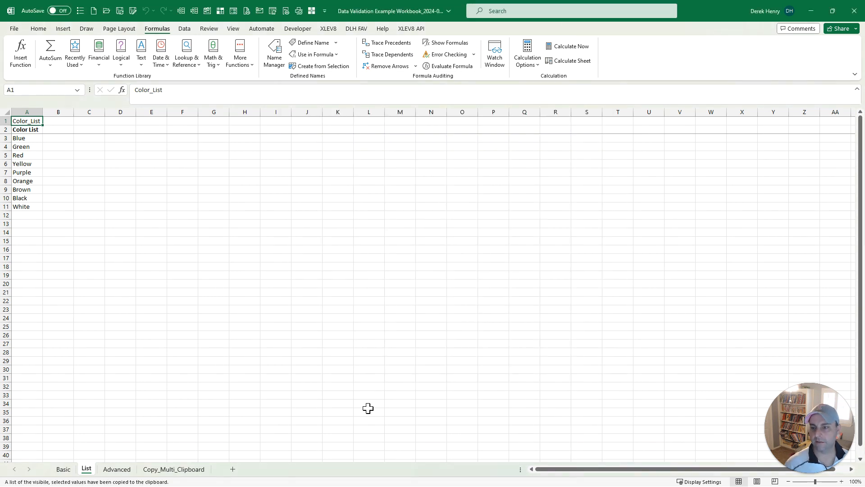
key(ctrl+Page_Up)
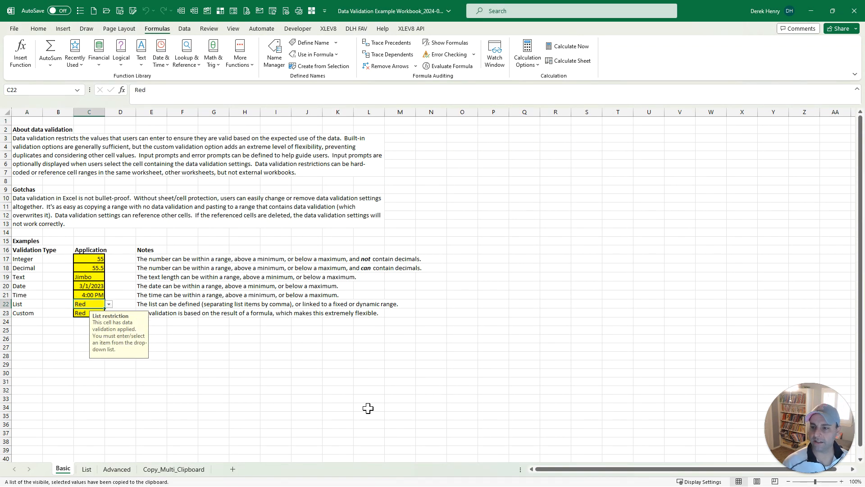
Step: Give C22 list validation with source =Color_List using the Data Validation Picker macro
key(ctrl+shift+m)
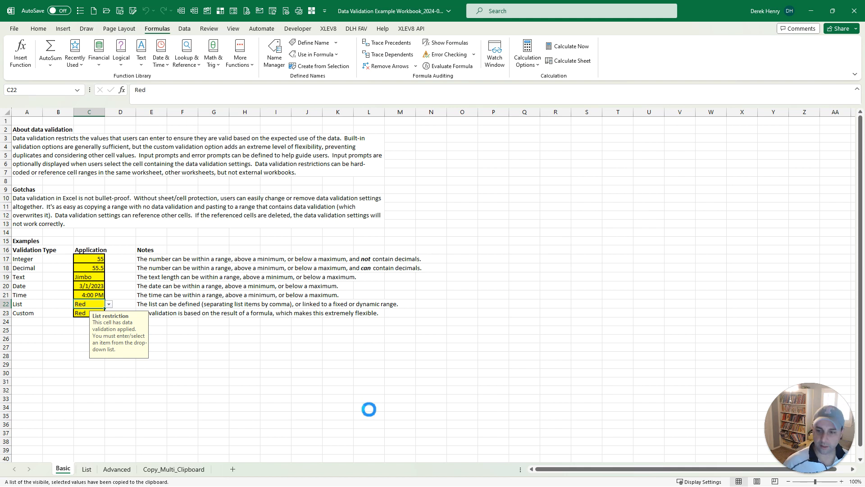
text(vali)
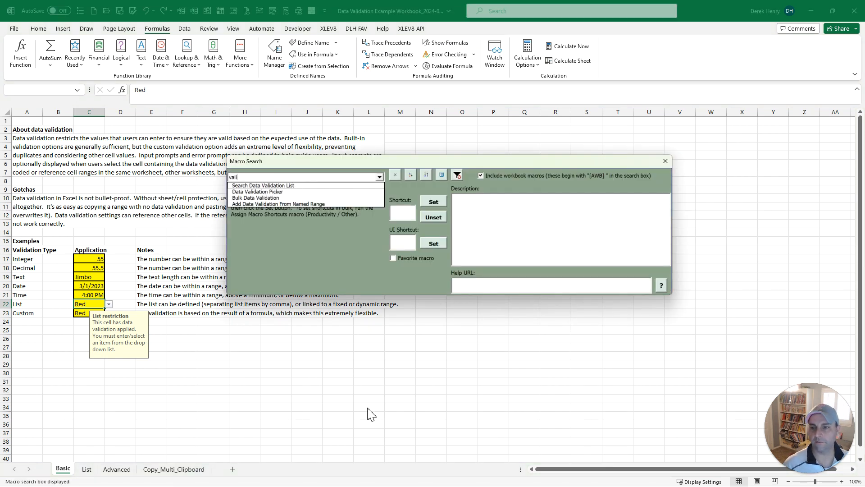
key(Down)
key(Down)
key(Return)
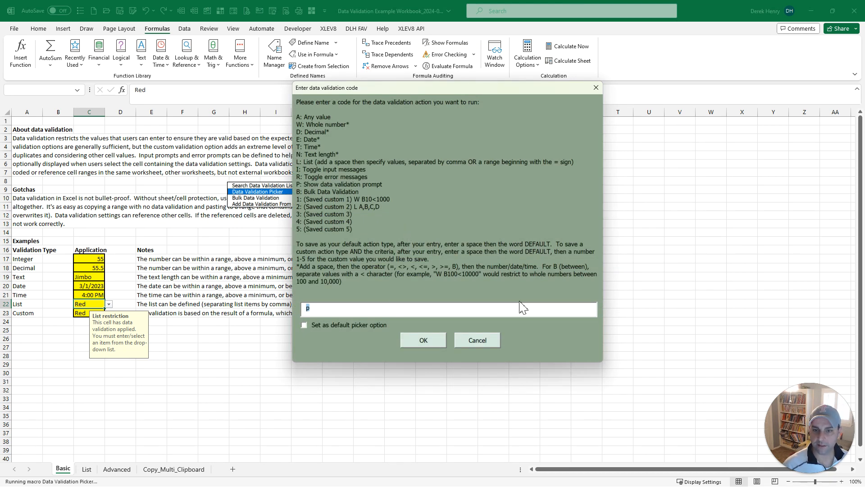
text(L =)
key(ctrl+v)
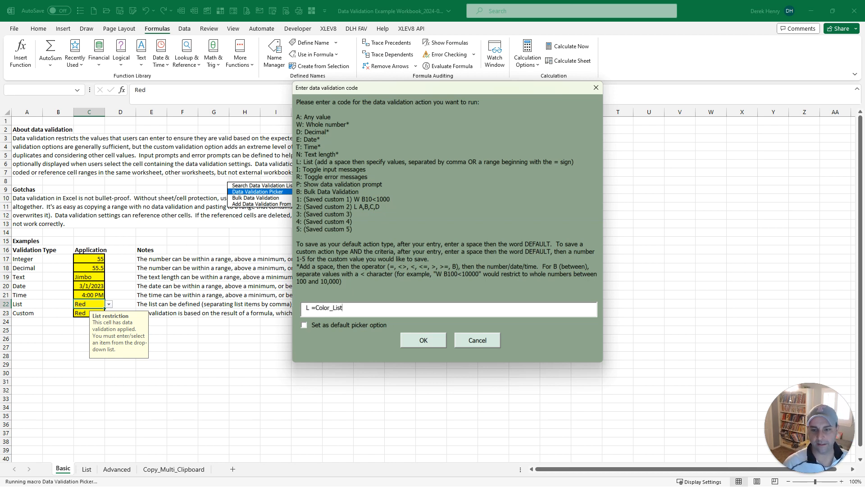
key(Return)
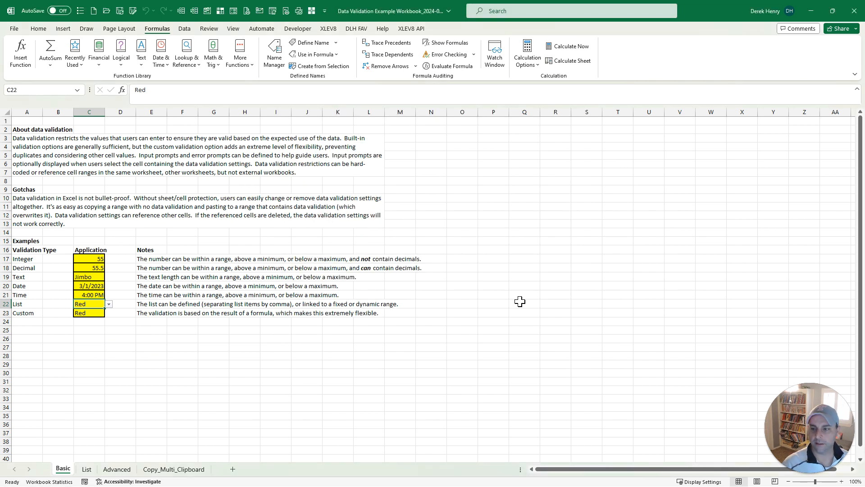
Step: Clear C22 and review its current colour dropdown choices
key(Delete)
key(alt+Down)
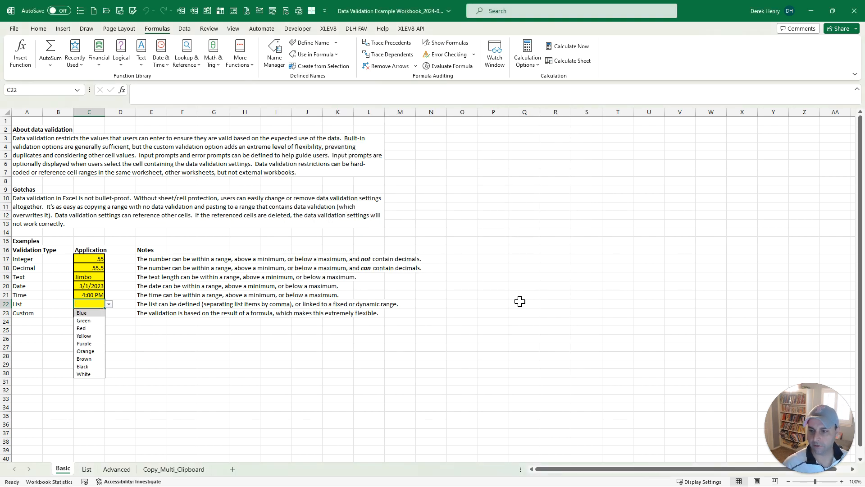
key(Down)
key(Down)
key(Down)
key(Down)
key(Down)
key(Down)
key(Down)
key(Down)
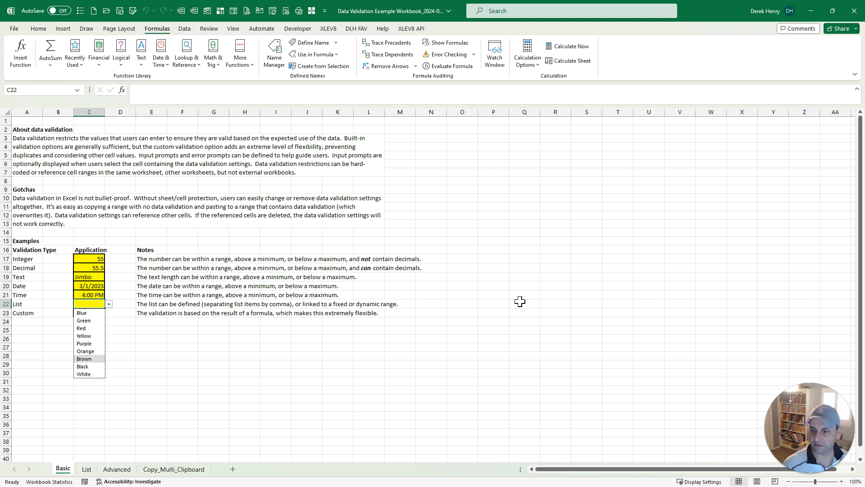
key(Escape)
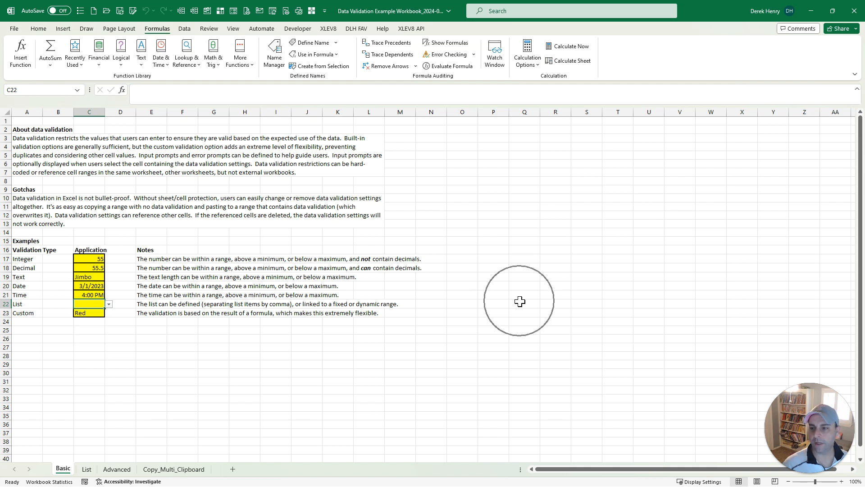
Step: Add Grey in A12 below White on the List sheet
key(ctrl+Page_Down)
key(ctrl+Down)
key(Down)
text(Grey)
key(Return)
key(ctrl+Up)
key(ctrl+Up)
key(Down)
key(ctrl+Page_Up)
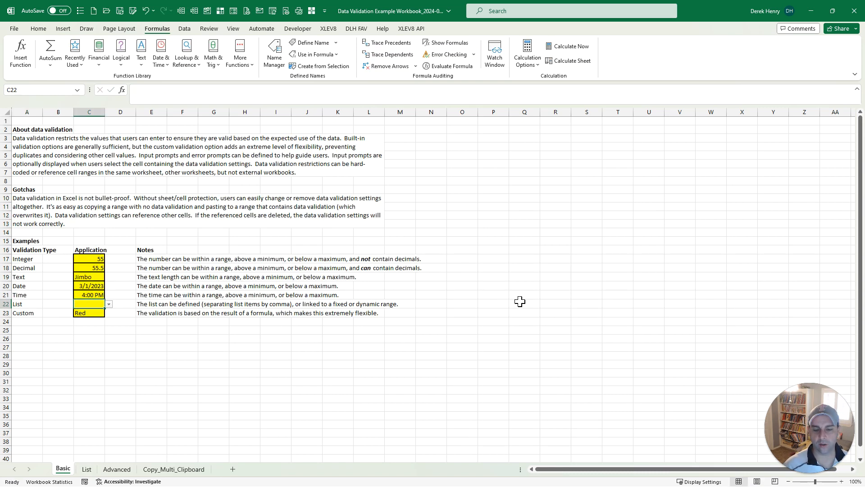
Step: Choose the newly available Grey from C22's dropdown, ending on the List sheet
key(alt+Down)
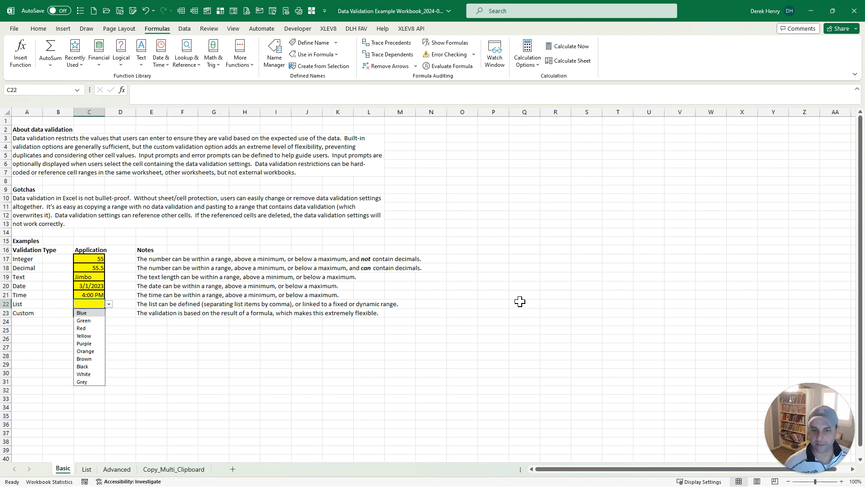
key(Down)
key(Down)
key(Down)
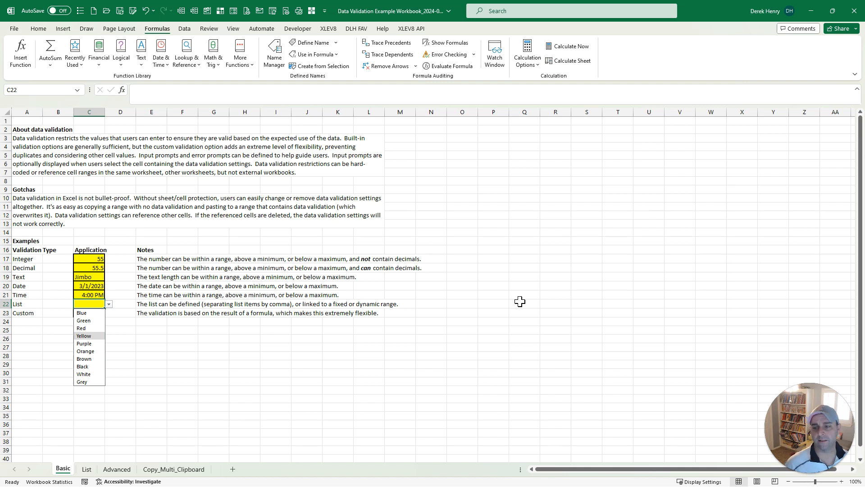
key(Down)
key(Down)
key(Down)
key(Down)
key(Down)
key(Down)
key(Return)
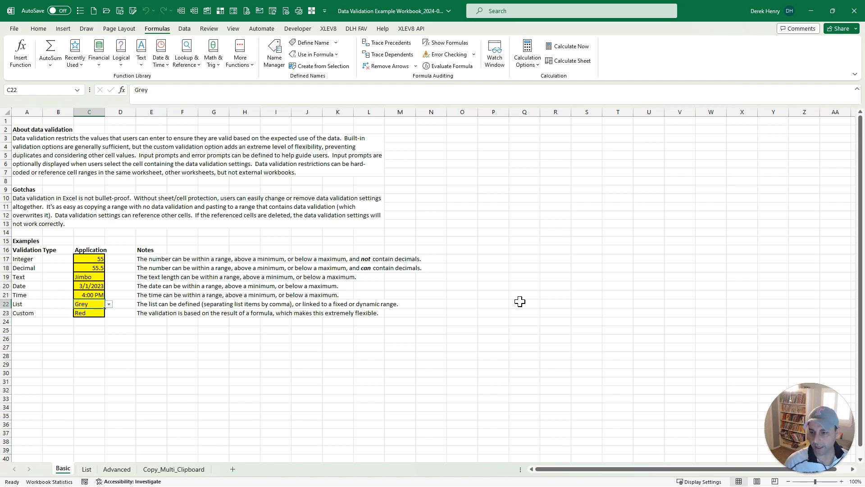
key(ctrl+Page_Down)
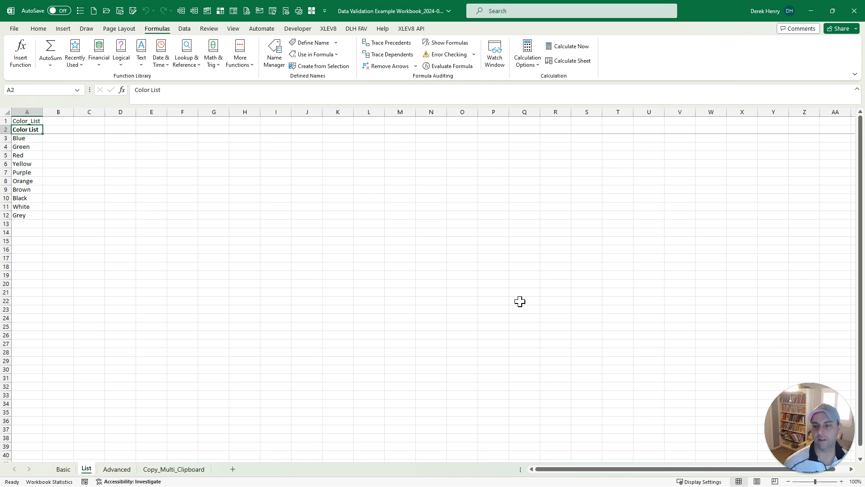
Step: Switch to the Advanced sheet, whose first record shows Invalid
key(ctrl+Page_Down)
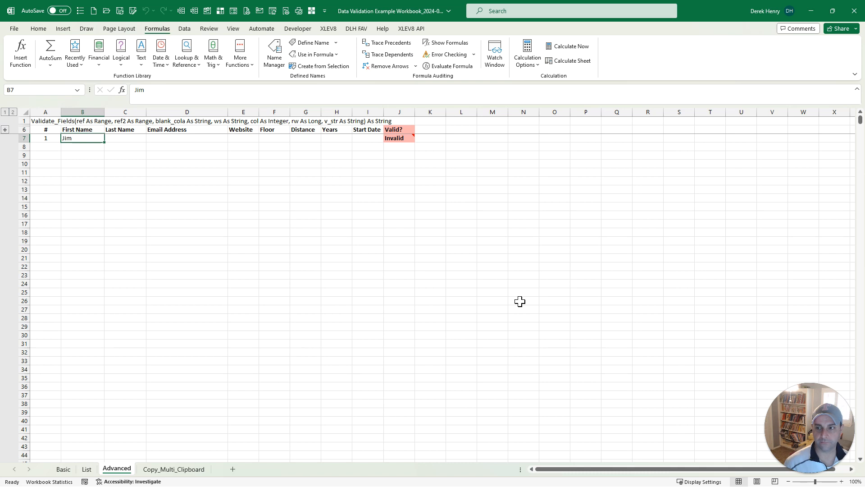
Step: Enter the first record's last name in C7 and the contact's e-mail address in D7
key(Right)
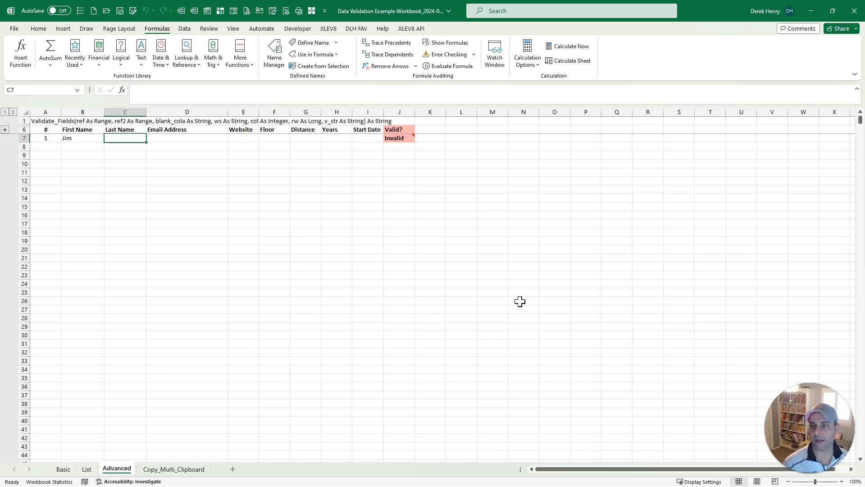
text(Smith)
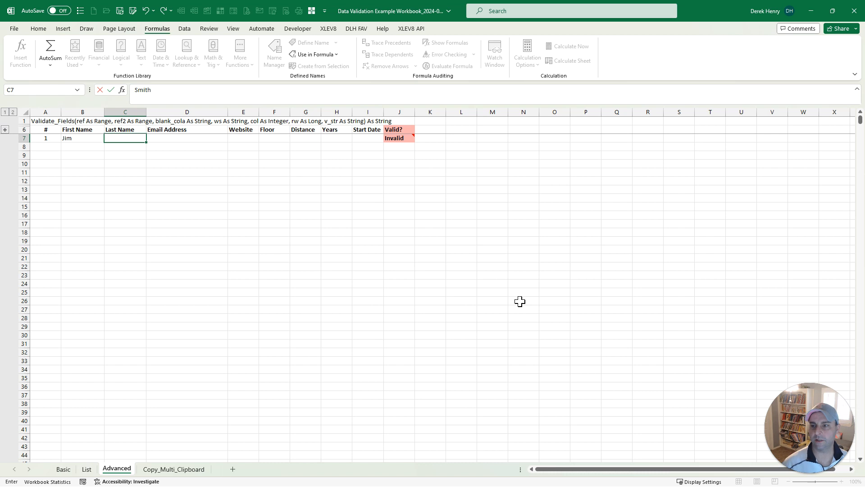
key(Tab)
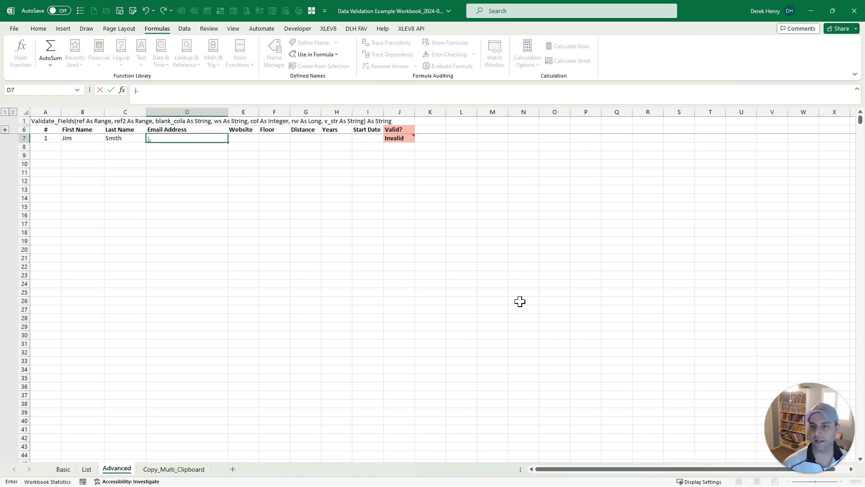
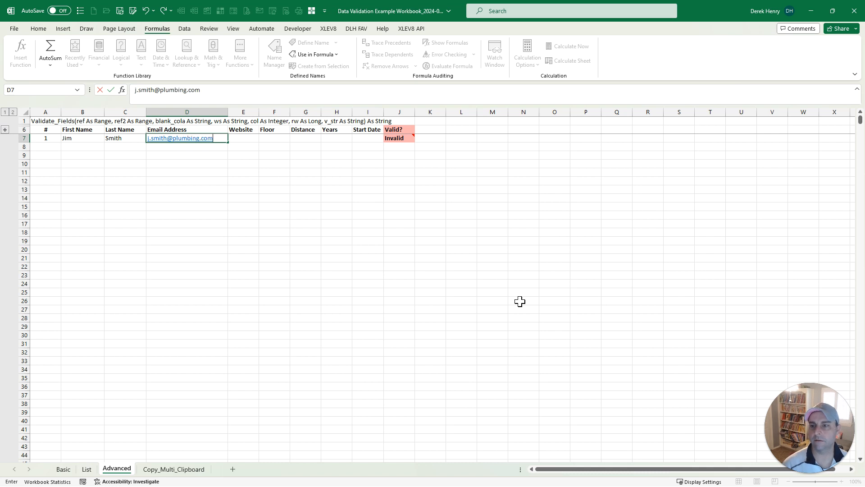
key(Tab)
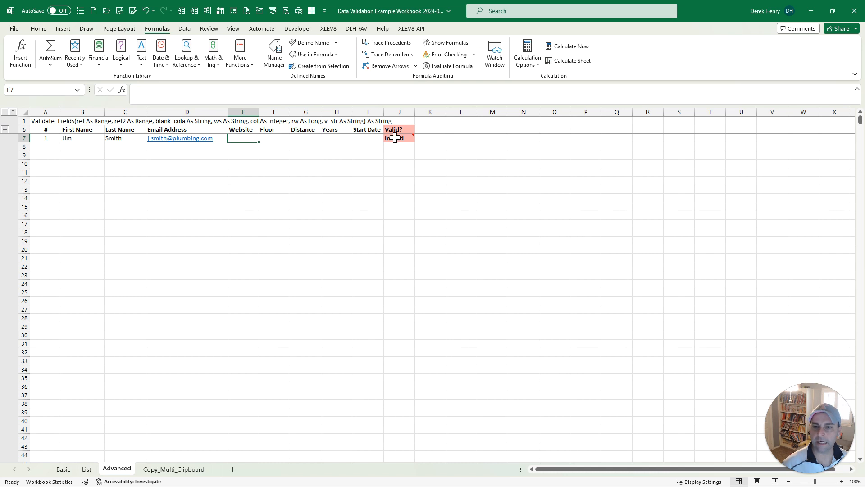
mouse_move(396, 138)
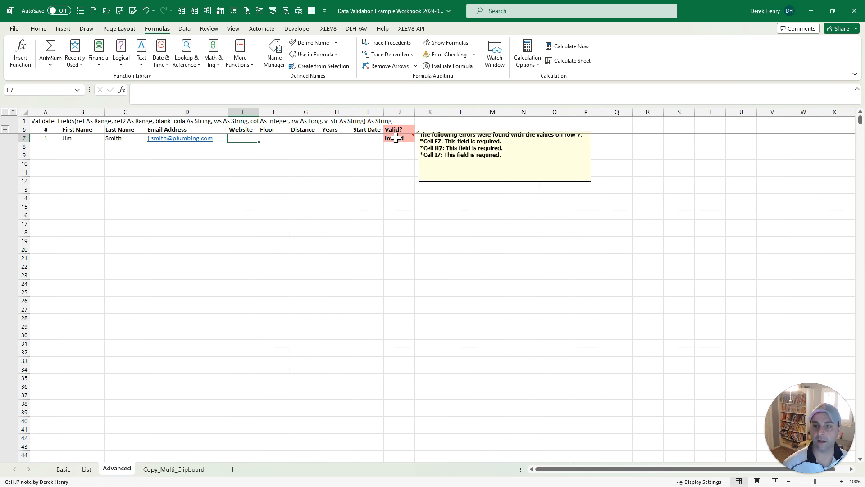
Step: Set the Floor in F7 to 5 from its allowed-values dropdown
click(280, 137)
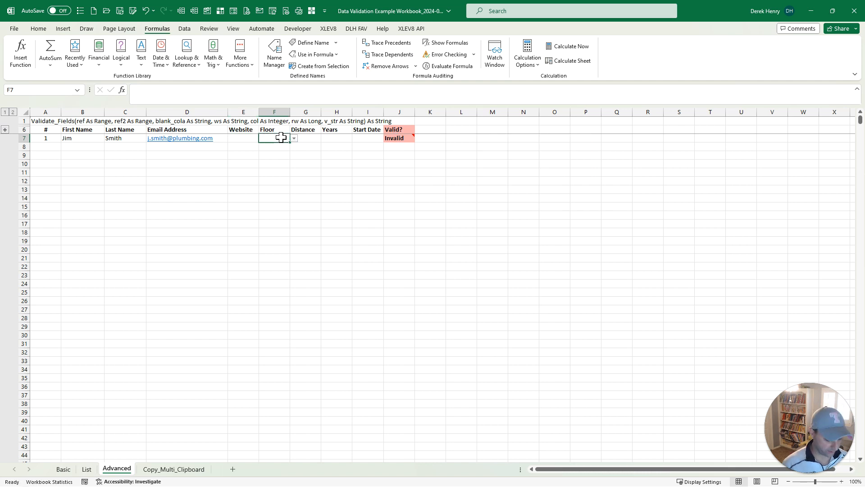
key(alt+Down)
key(Down)
key(Down)
key(alt+space)
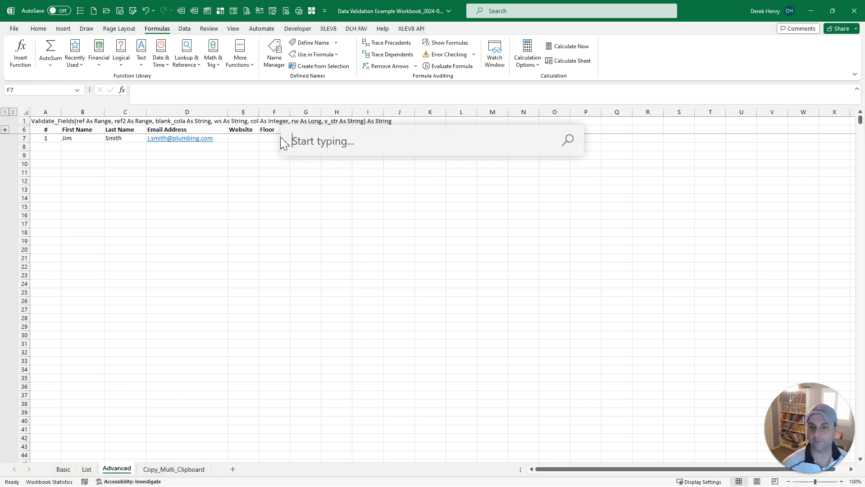
key(Escape)
key(alt+Down)
key(Down)
key(Return)
key(Tab)
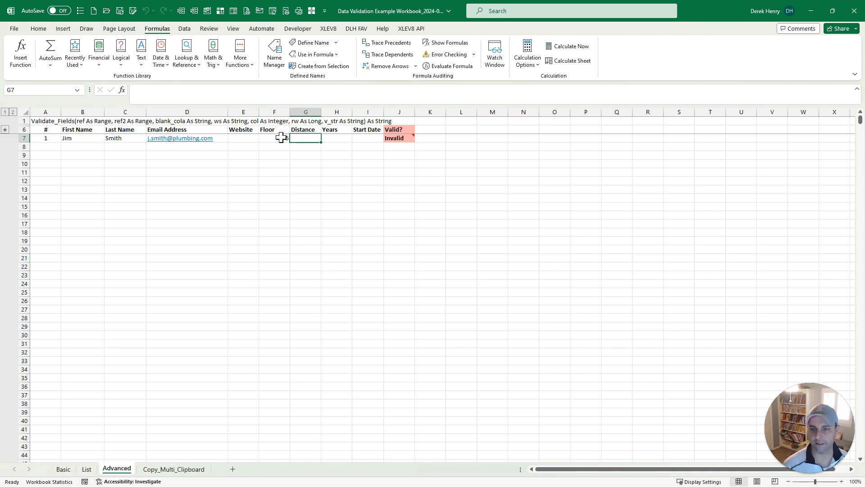
Step: Enter Years 2 and Start Date 1/30/2023 in row 7, then check its validation result
mouse_move(398, 140)
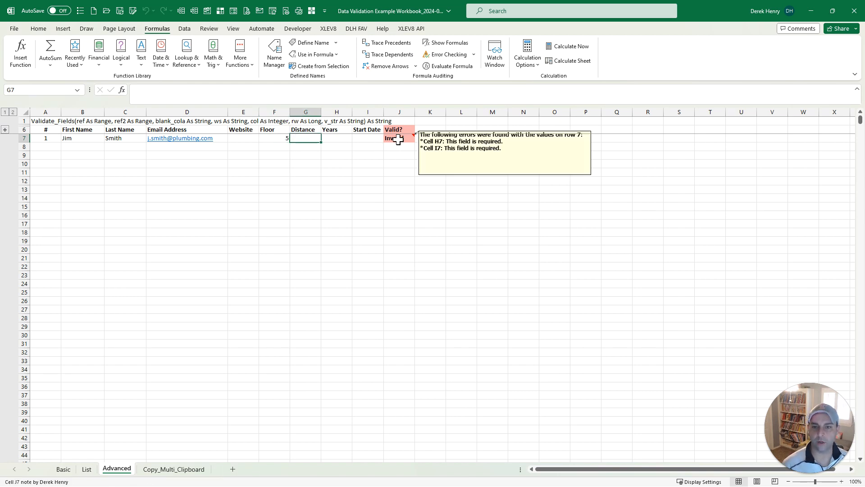
click(341, 131)
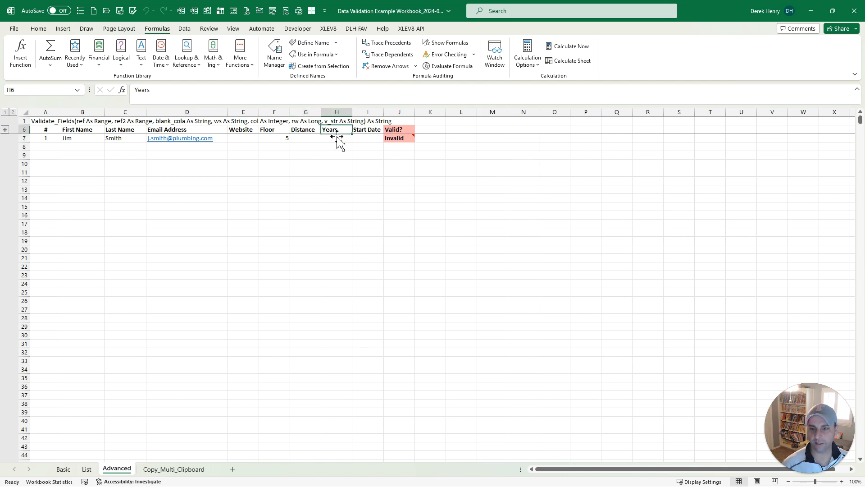
click(342, 138)
text(2)
key(Tab)
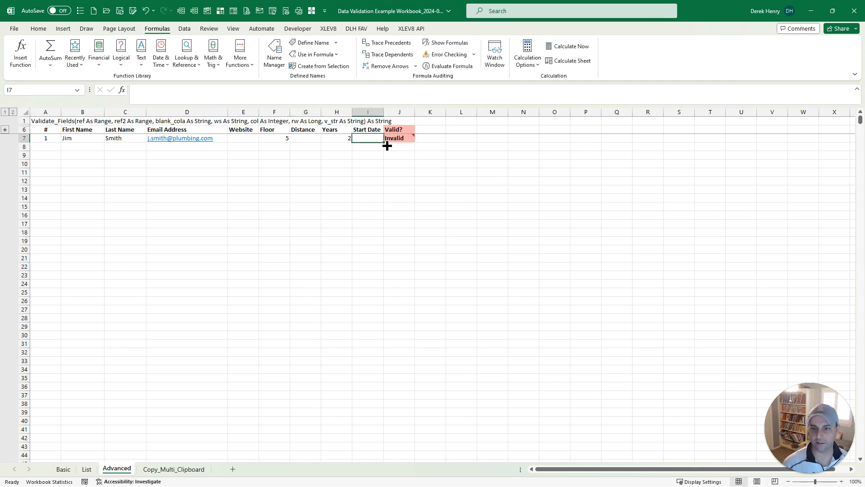
mouse_move(405, 141)
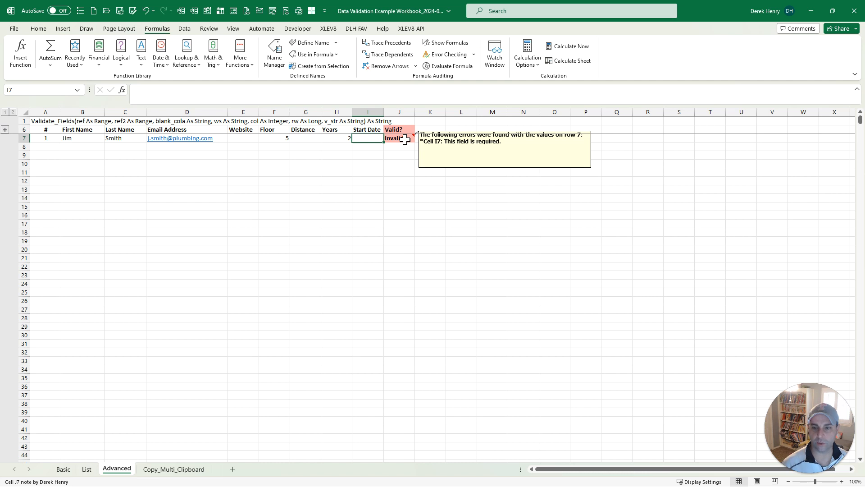
text(1/)
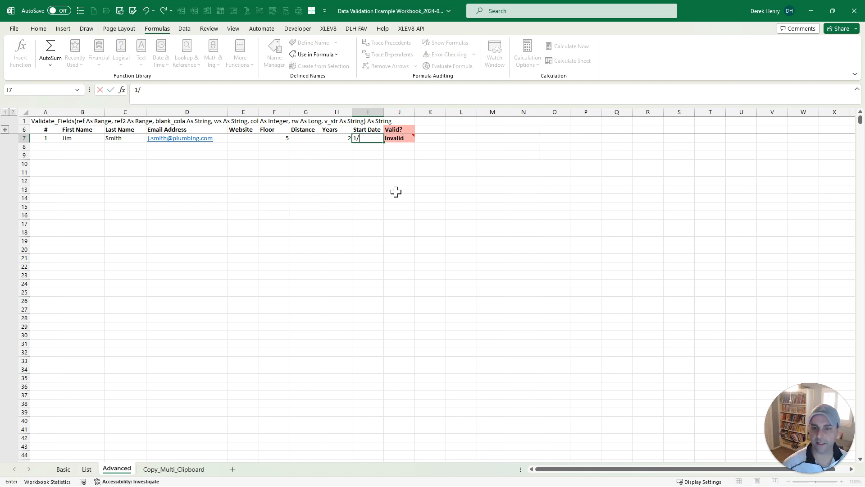
text(30/2023)
key(Return)
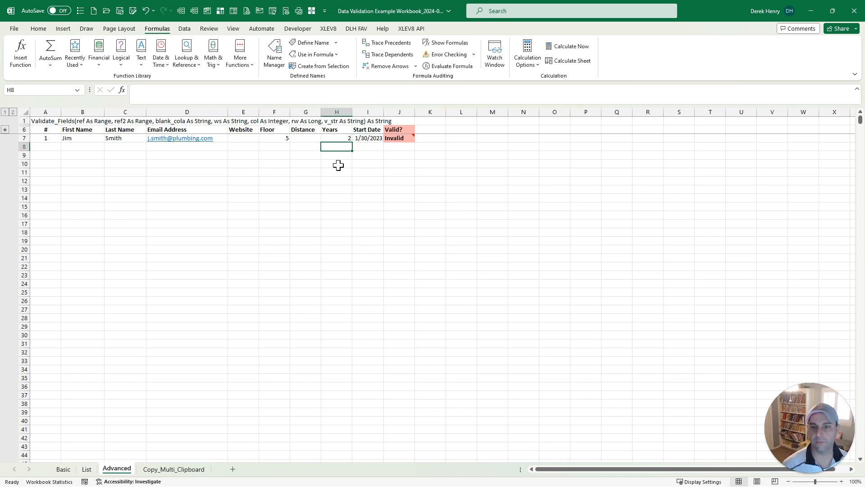
click(399, 138)
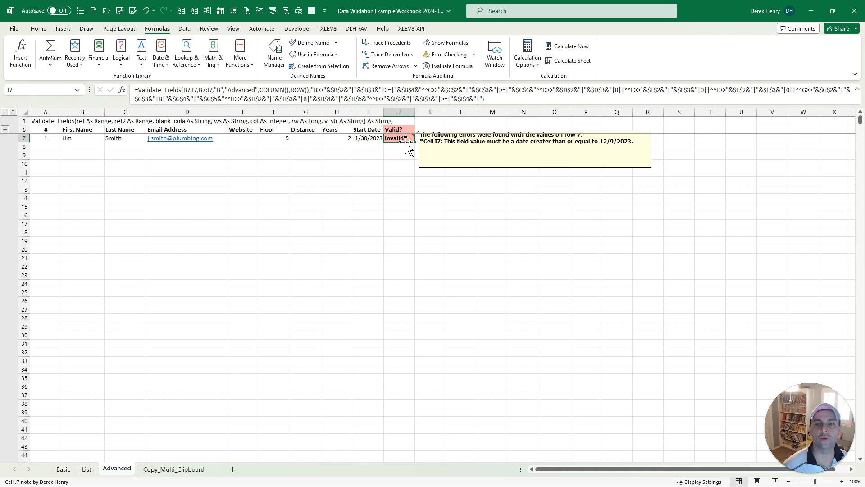
Step: Enter 12/15/2023 as row 7's Start Date in I7, then inspect J7's Validate_Fields formula
click(370, 138)
text(12/)
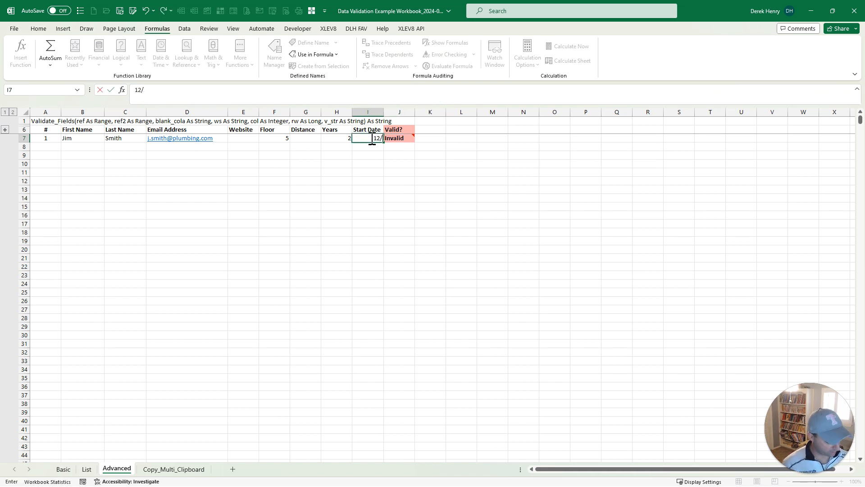
text(15/2023)
key(Return)
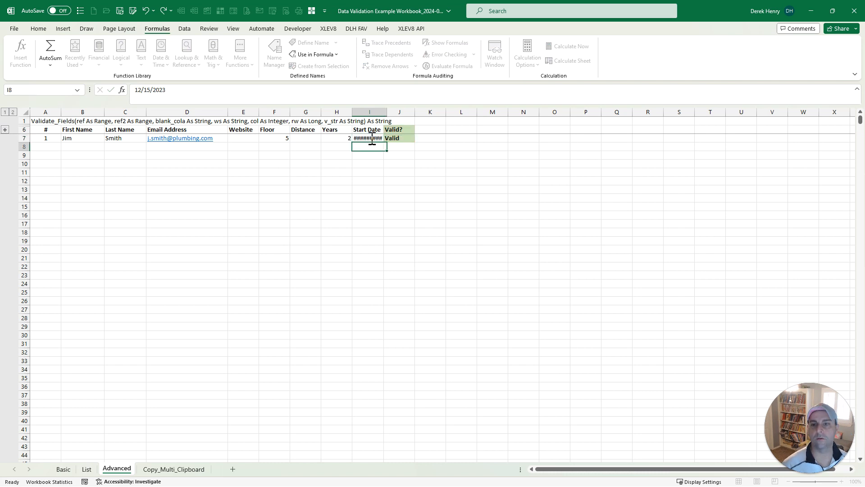
click(408, 137)
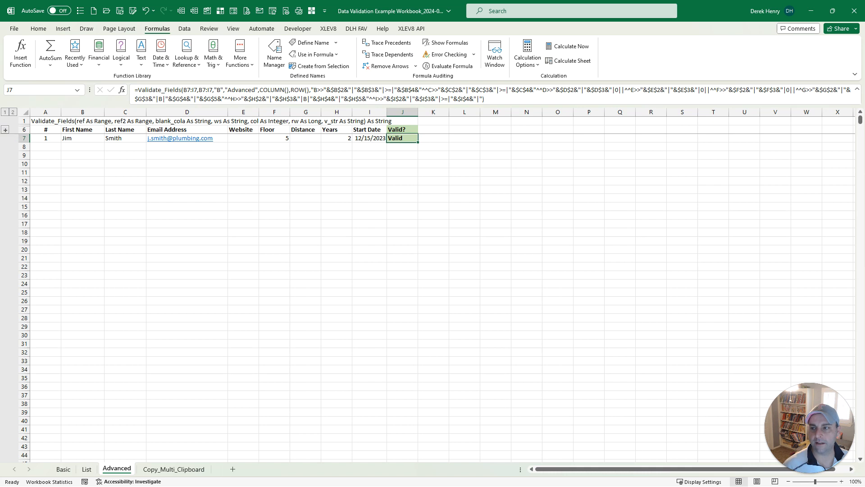
click(5, 129)
click(56, 138)
click(49, 129)
click(52, 140)
click(50, 148)
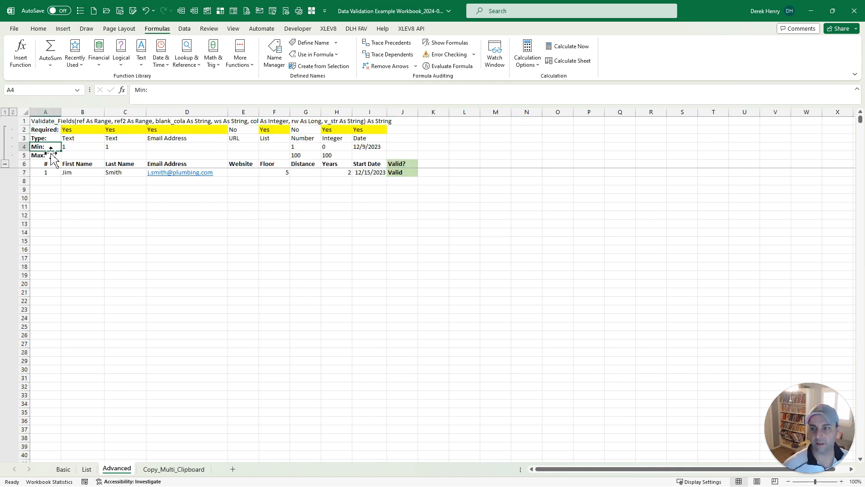
click(5, 164)
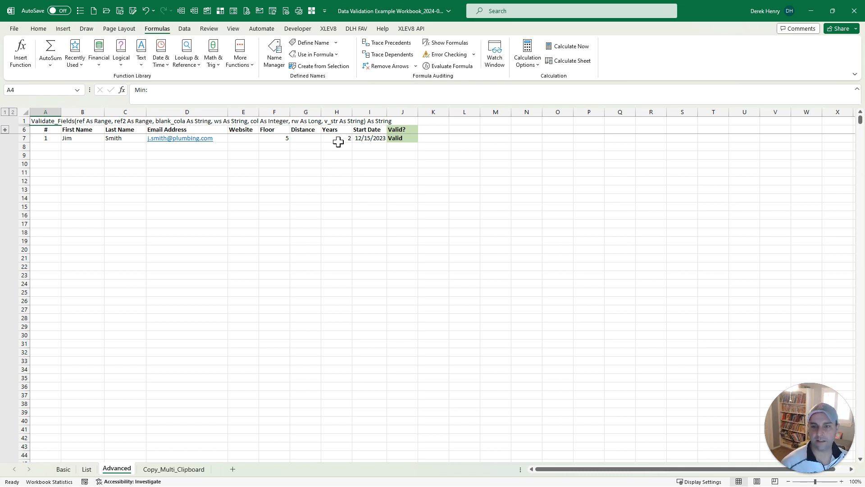
click(275, 137)
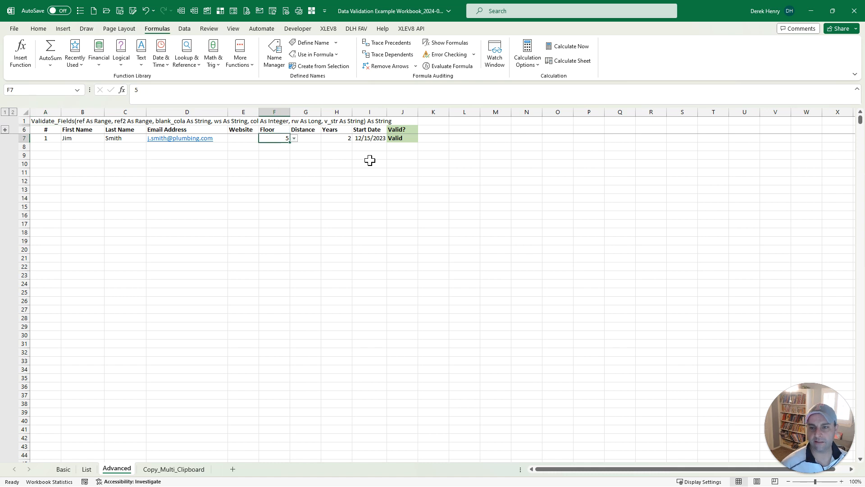
key(alt+Down)
key(Escape)
key(Left)
key(Down)
key(Left)
key(Left)
key(Left)
key(Left)
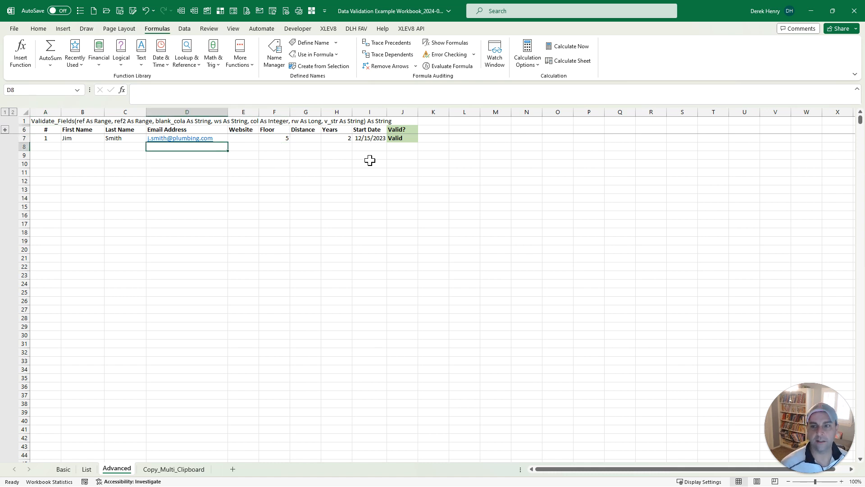